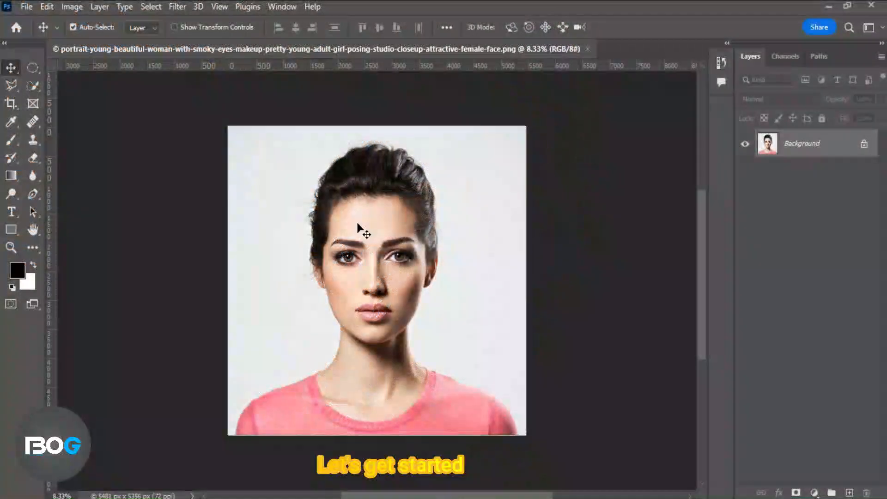
Select the woman with Select Subject and hide the background with a layer mask.
click(32, 85)
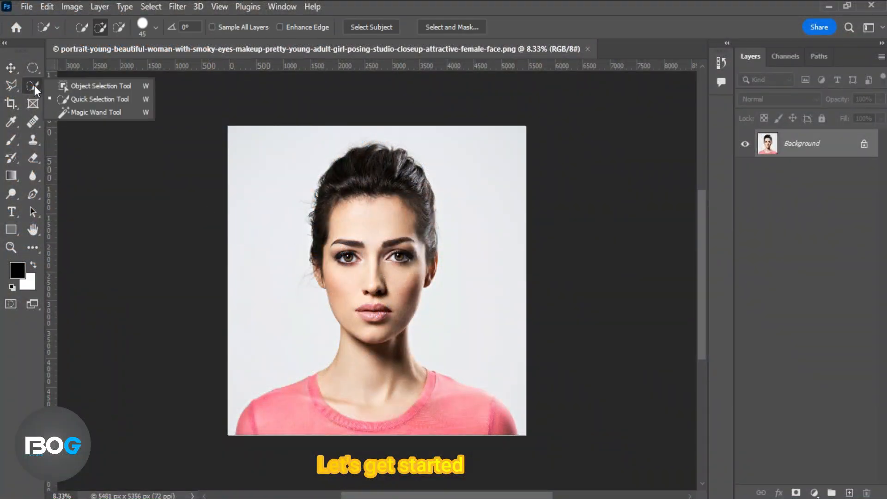
click(125, 99)
click(365, 27)
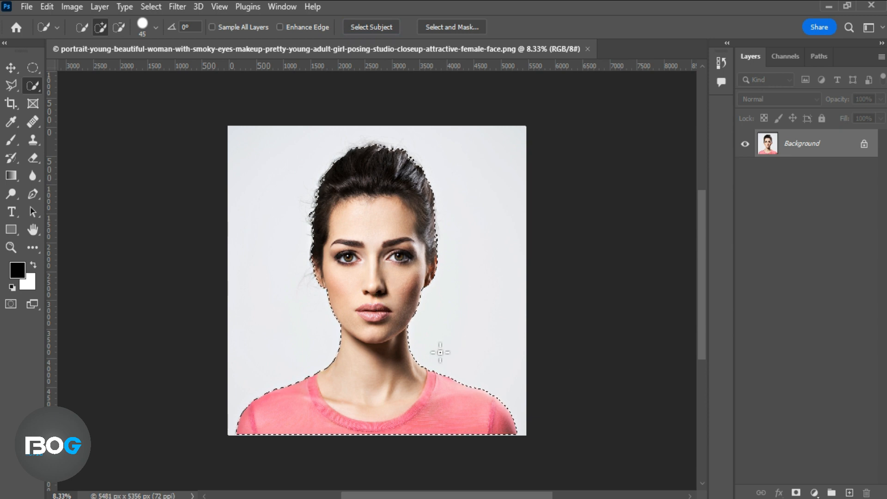
click(796, 493)
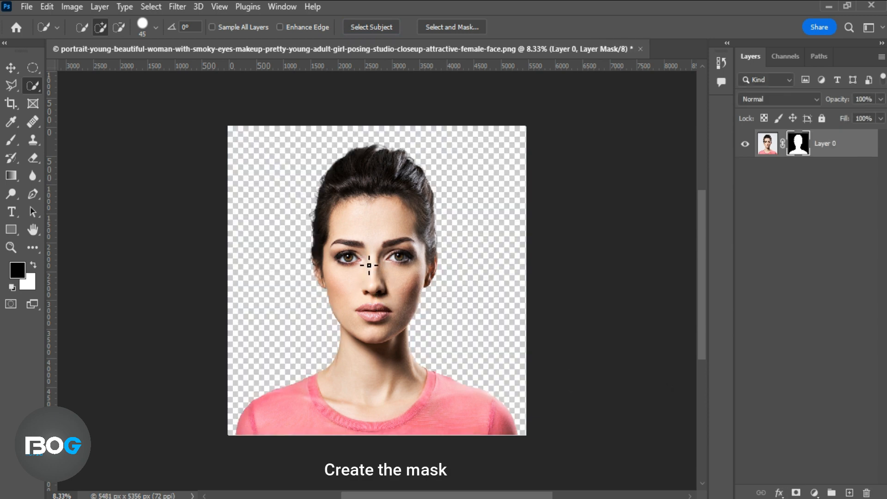
Widen the canvas on both sides of the woman with the Crop tool, keeping the added area transparent.
key(c)
drag(230, 288, 176, 284)
drag(580, 280, 623, 280)
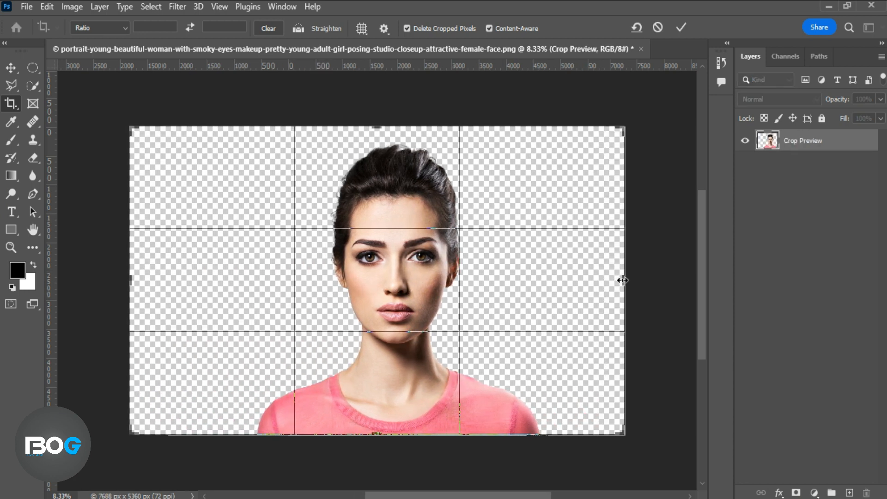
click(688, 31)
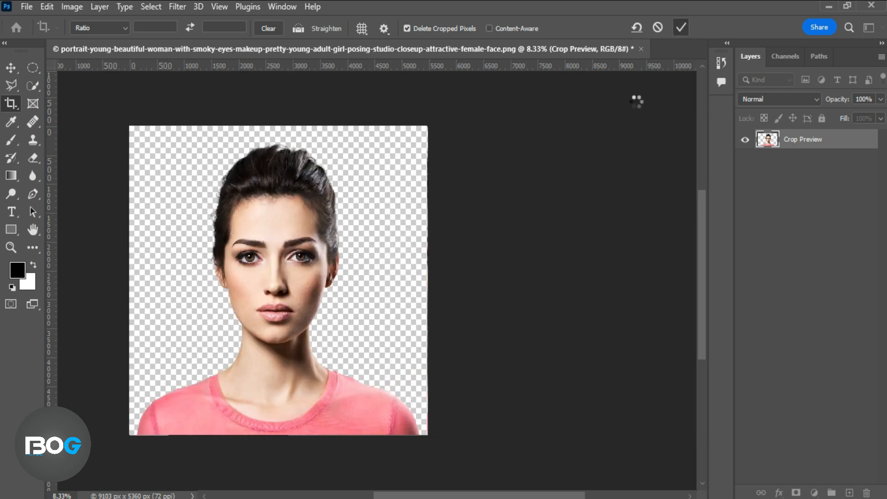
Convert the masked portrait layer, Layer 0, to a smart object.
click(11, 67)
drag(385, 251, 368, 252)
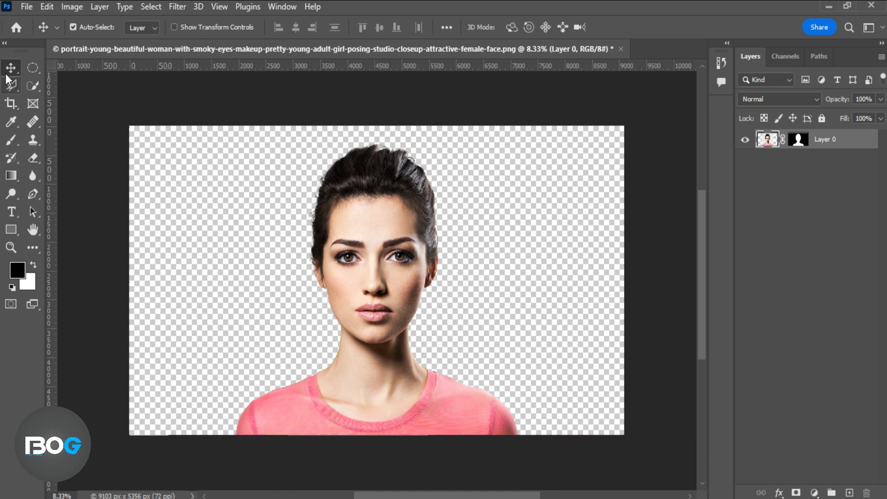
right_click(829, 148)
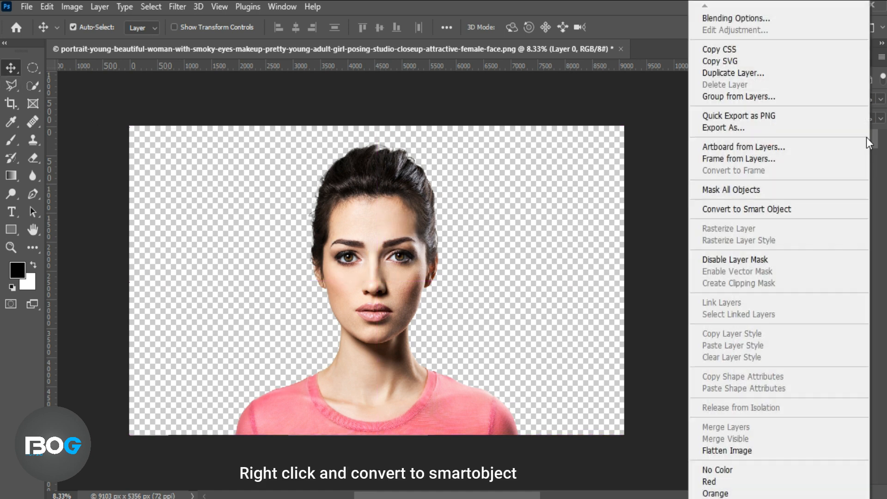
click(800, 207)
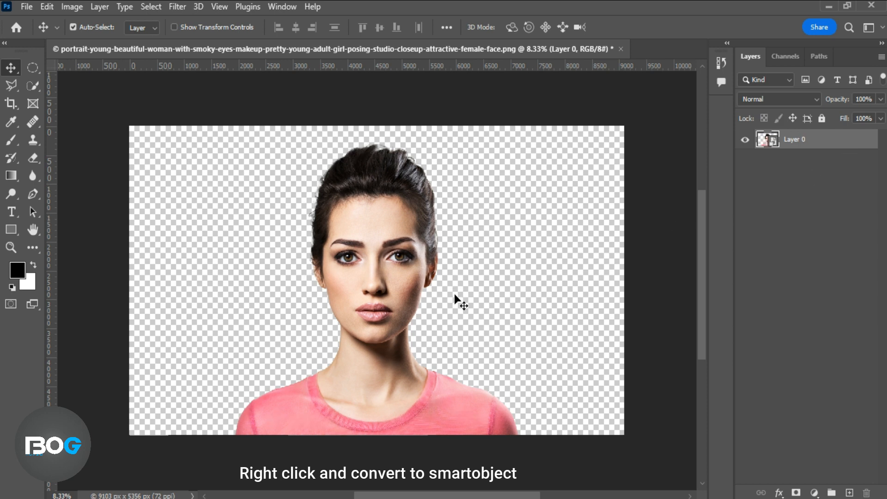
Add a white (ffffff) Solid Color fill layer and place it beneath the portrait layer.
click(815, 493)
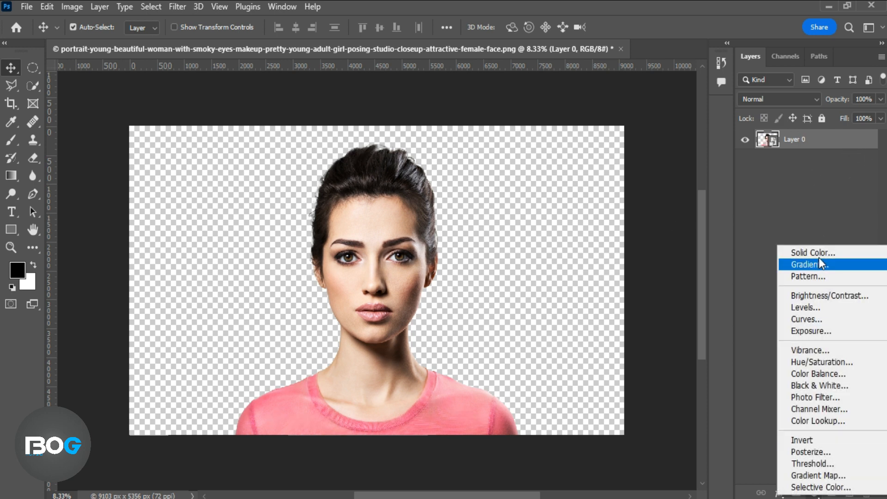
click(819, 252)
click(544, 83)
drag(543, 83, 543, 81)
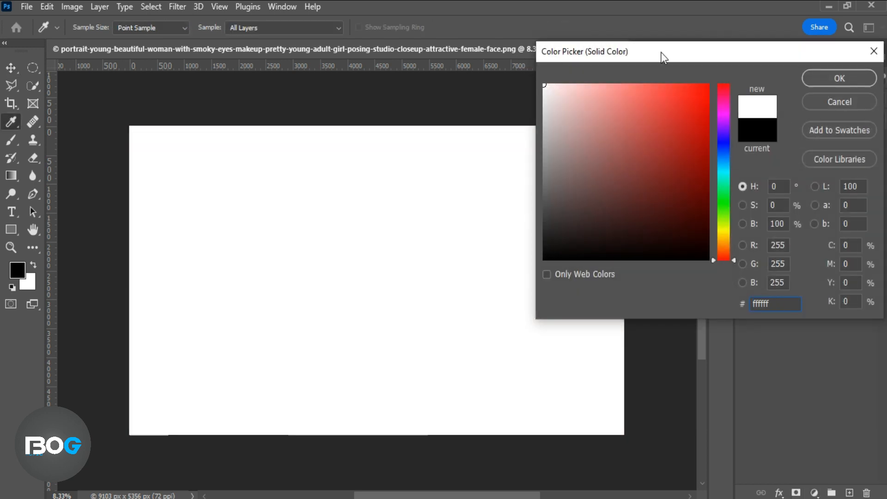
click(828, 79)
key(v)
drag(850, 141, 858, 171)
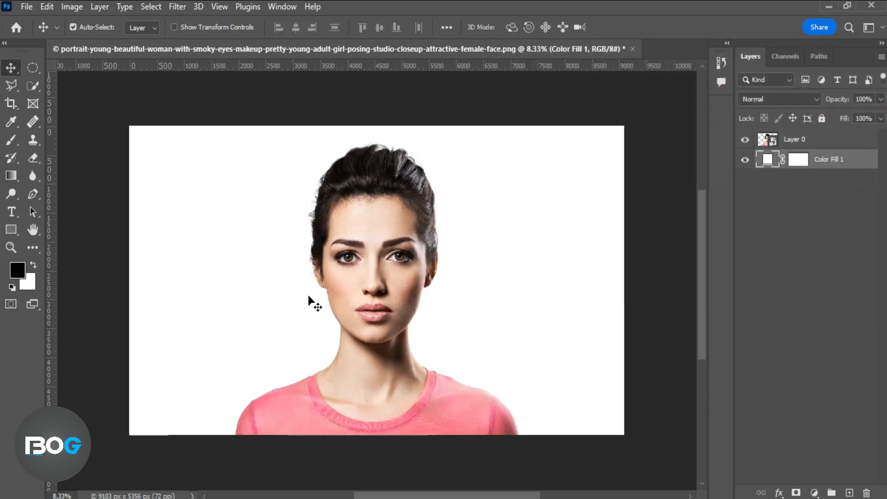
Enlarge the portrait layer proportionally to about 113.5% with Free Transform, extending it below the canvas.
click(387, 303)
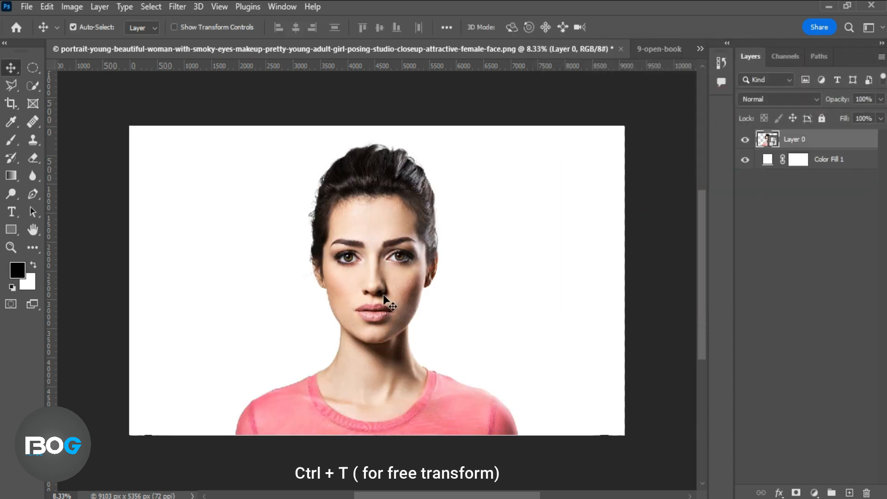
key(ctrl+t)
drag(378, 445, 377, 469)
drag(219, 305, 213, 304)
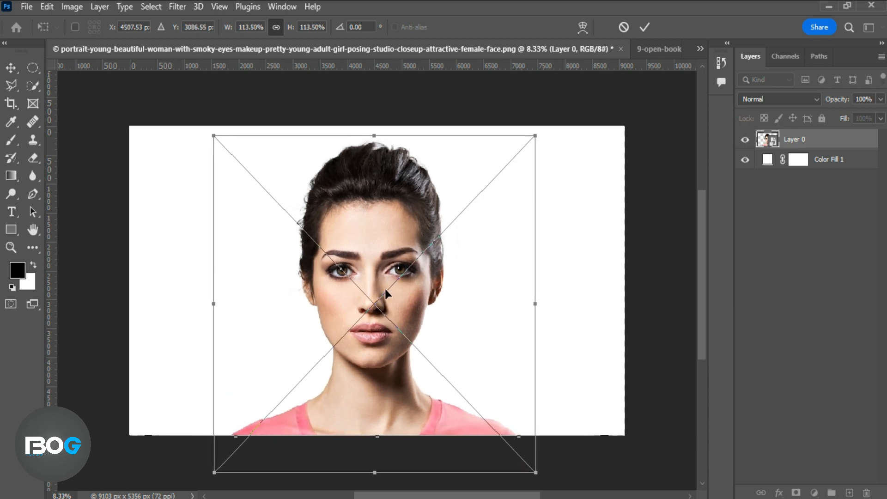
key(Return)
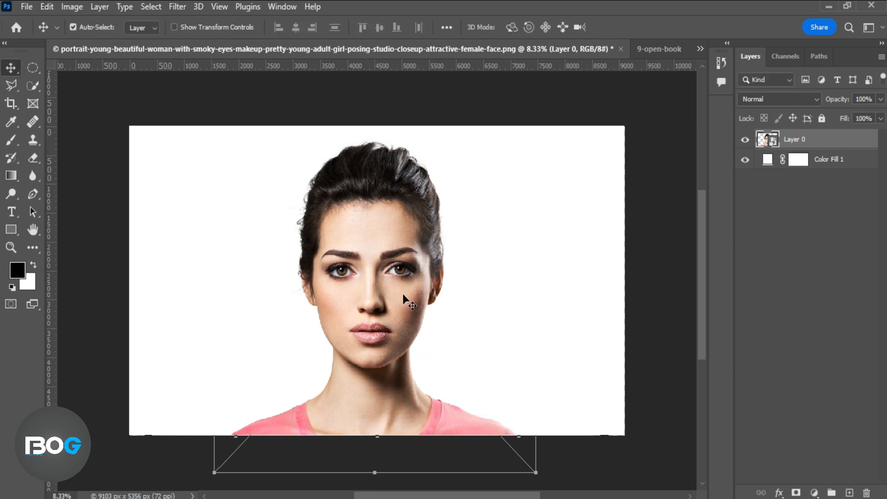
Rename the portrait layer as model.
double_click(797, 144)
text(model)
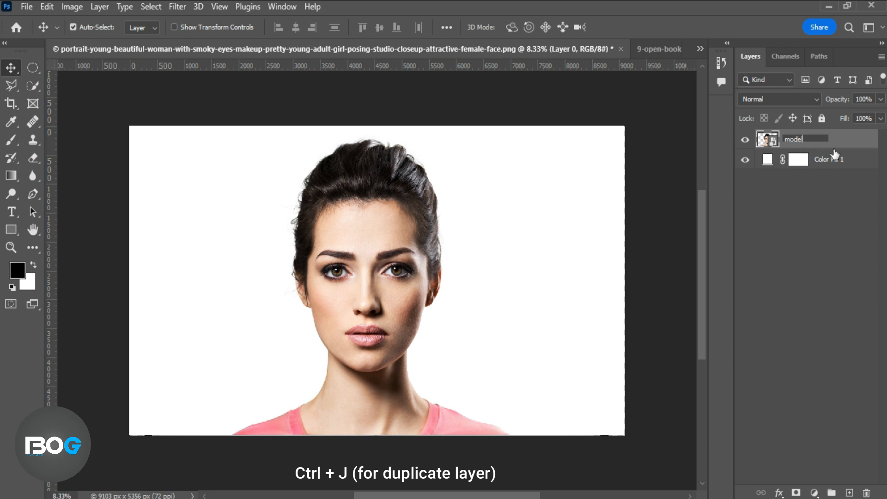
key(Return)
Duplicate the model layer and rename the lower of the two layers as liquify.
key(ctrl+j)
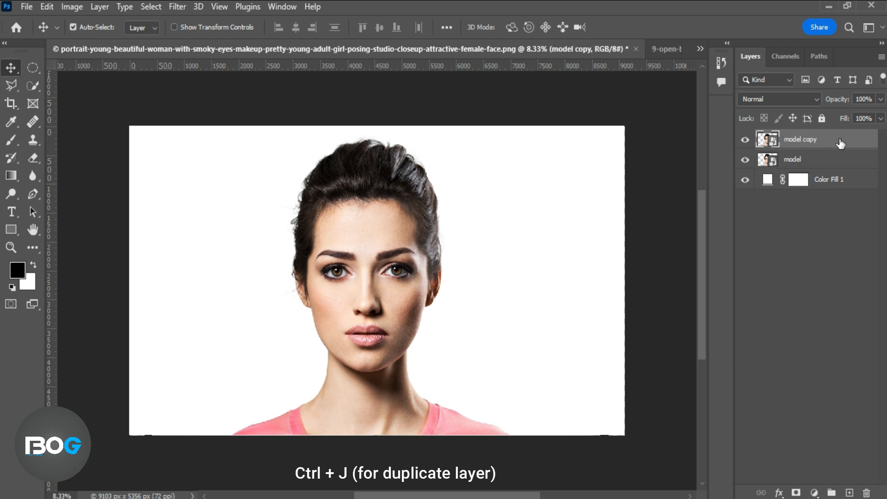
double_click(806, 159)
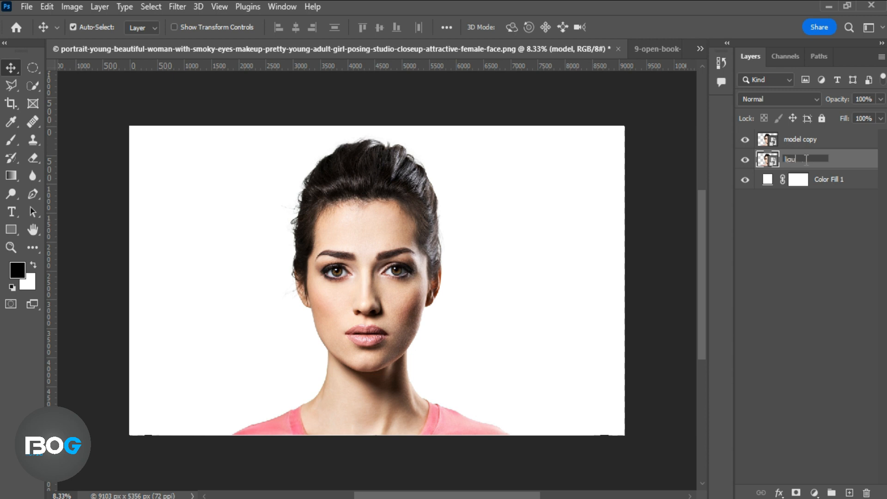
key(Return)
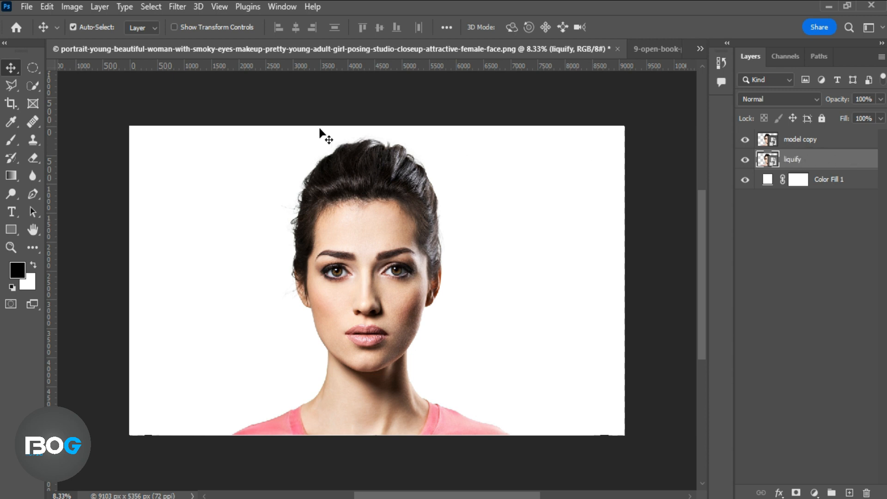
Apply the Liquify filter to the liquify layer, warping the hair, cheek and neck in long streaks toward the canvas's upper-left corner.
click(177, 7)
click(198, 133)
click(530, 222)
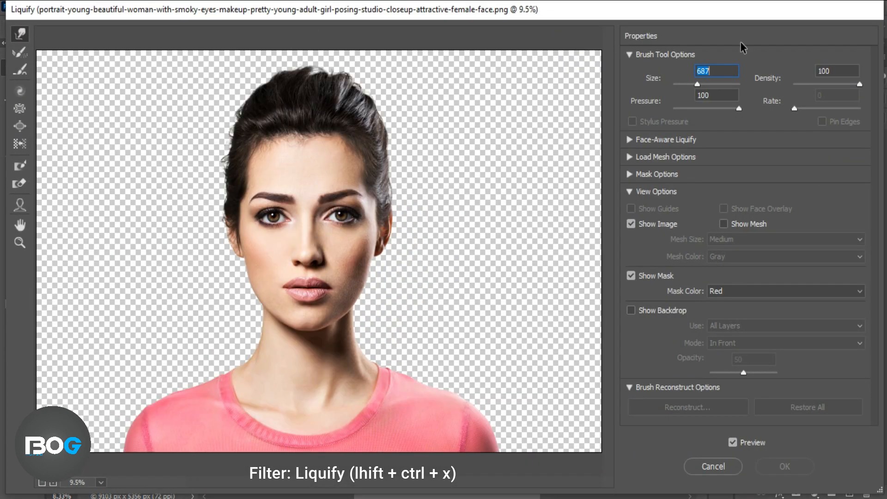
mouse_move(254, 123)
mouse_down()
mouse_move(259, 109)
mouse_move(152, 58)
mouse_move(135, 63)
mouse_up()
mouse_move(259, 172)
mouse_down()
mouse_move(126, 86)
mouse_move(79, 32)
mouse_up()
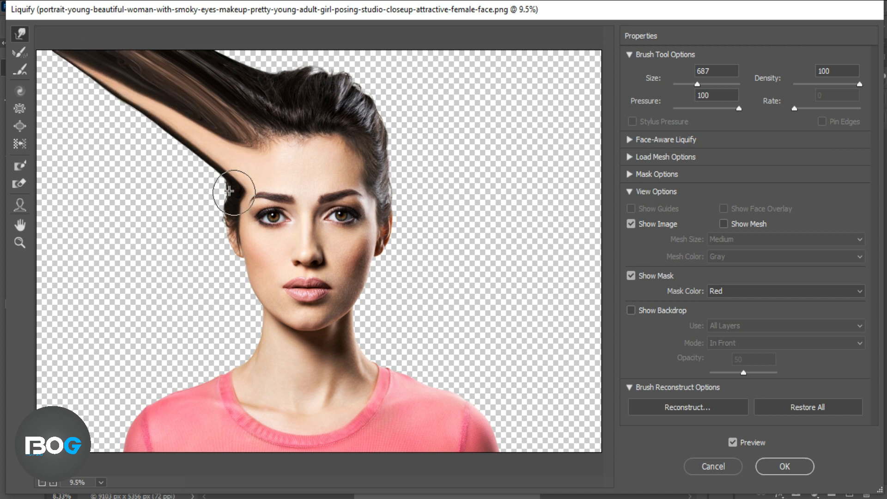
drag(230, 194, 75, 93)
mouse_move(232, 195)
mouse_down()
mouse_move(60, 92)
mouse_move(47, 67)
mouse_up()
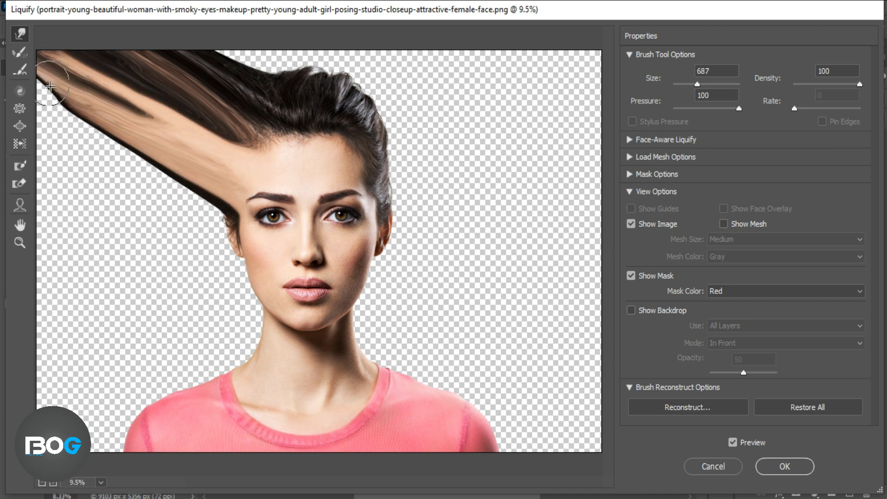
drag(218, 128, 1, 9)
mouse_move(237, 231)
mouse_down()
mouse_move(65, 166)
mouse_move(46, 138)
mouse_up()
mouse_move(107, 156)
mouse_down()
mouse_move(68, 72)
mouse_move(1, 73)
mouse_up()
drag(110, 181, 21, 132)
drag(259, 252, 60, 162)
drag(251, 275, 15, 127)
drag(121, 171, 14, 101)
mouse_move(234, 222)
mouse_down()
mouse_move(93, 140)
mouse_move(2, 106)
mouse_up()
mouse_move(232, 182)
mouse_down()
mouse_move(21, 59)
mouse_move(2, 96)
mouse_up()
mouse_move(250, 277)
mouse_down()
mouse_move(251, 289)
mouse_move(11, 164)
mouse_up()
mouse_move(257, 325)
mouse_down()
mouse_move(212, 284)
mouse_move(28, 183)
mouse_up()
drag(258, 348, 23, 208)
drag(82, 221, 39, 196)
mouse_move(147, 241)
mouse_down()
mouse_move(117, 236)
mouse_move(39, 192)
mouse_up()
mouse_move(199, 97)
mouse_down()
mouse_move(92, 7)
mouse_move(101, 55)
mouse_up()
drag(240, 141, 99, 58)
drag(131, 97, 58, 71)
drag(87, 212, 37, 194)
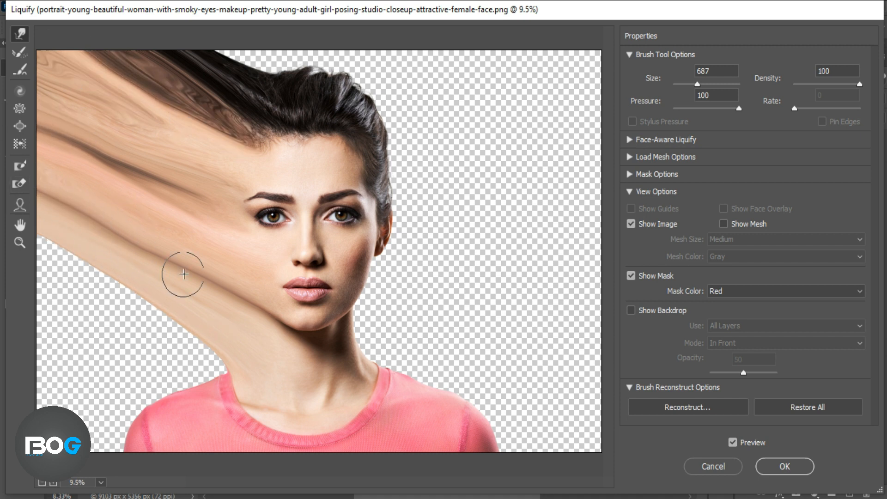
drag(182, 271, 48, 189)
drag(165, 82, 130, 41)
drag(202, 70, 123, 12)
drag(242, 94, 151, 28)
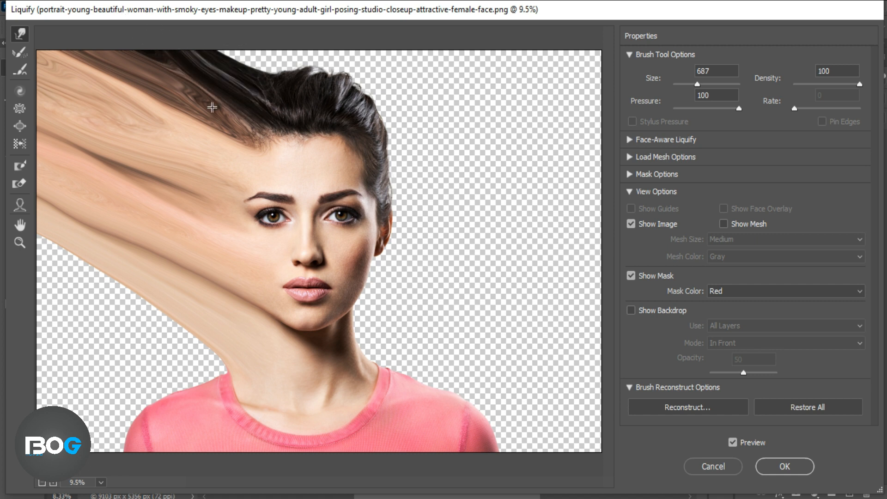
drag(233, 124, 139, 56)
drag(213, 90, 105, 15)
drag(127, 72, 40, 27)
drag(76, 69, 96, 51)
key(Return)
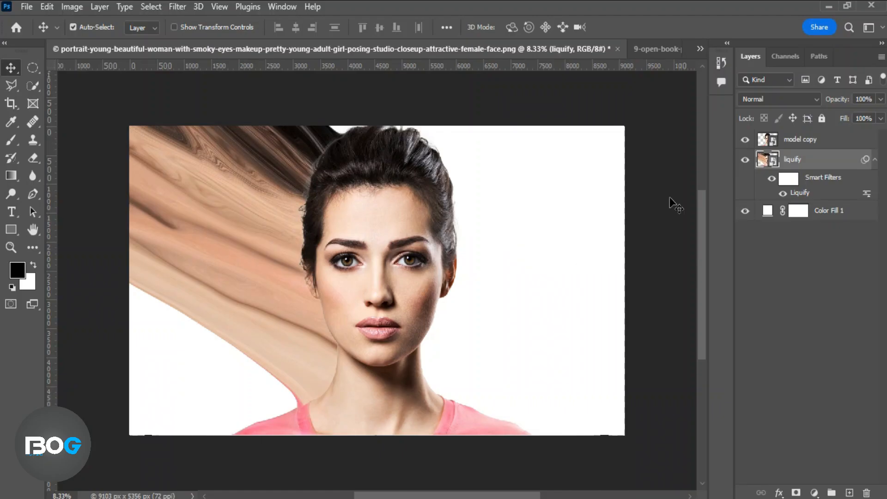
Add a layer mask to the liquify layer and invert it to black to hide the stretched streaks.
click(746, 140)
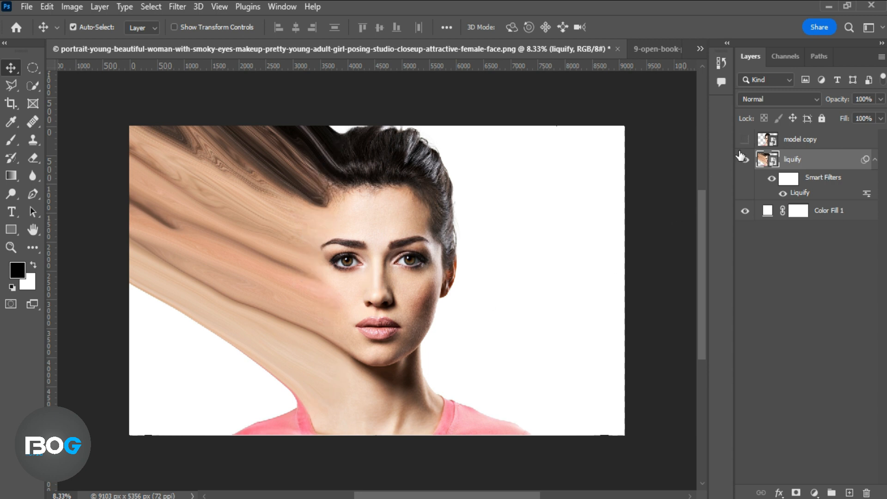
click(745, 141)
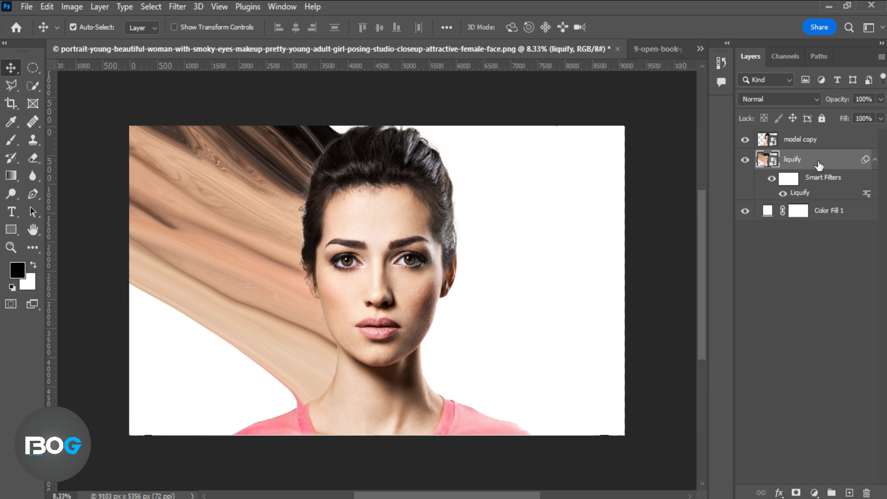
click(795, 493)
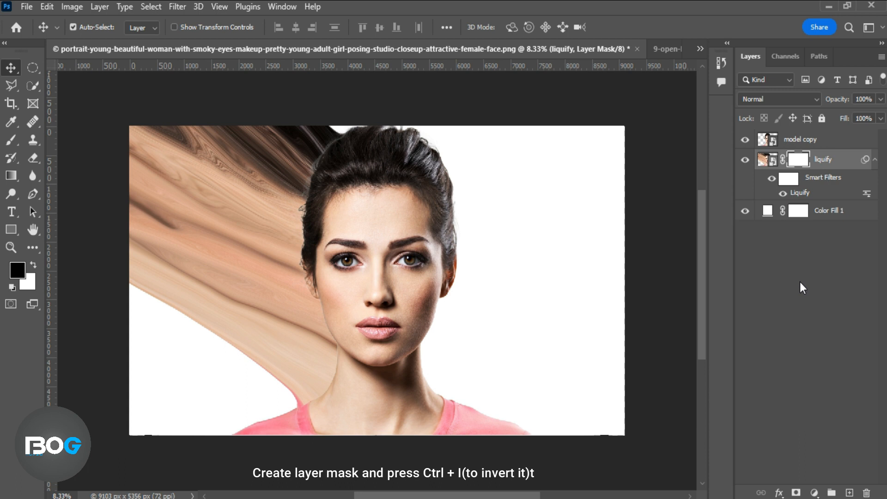
key(ctrl+i)
Add a white layer mask to the model copy layer and set the foreground colour to black.
click(827, 140)
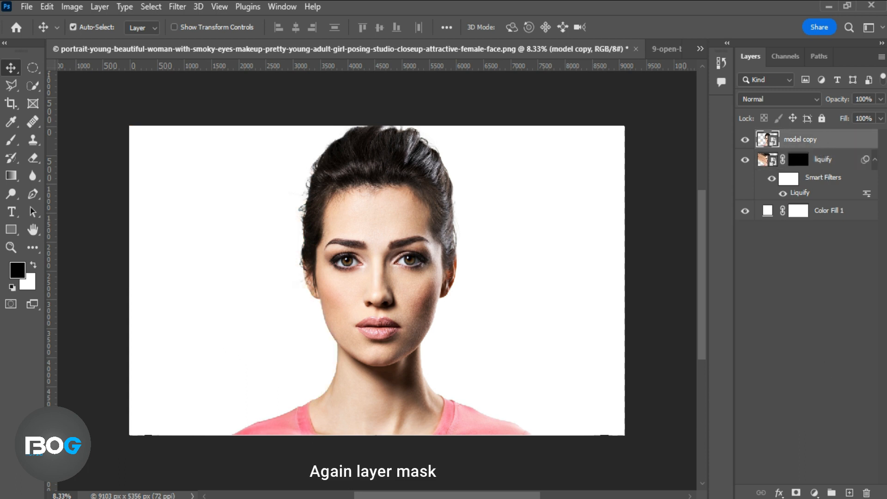
click(797, 492)
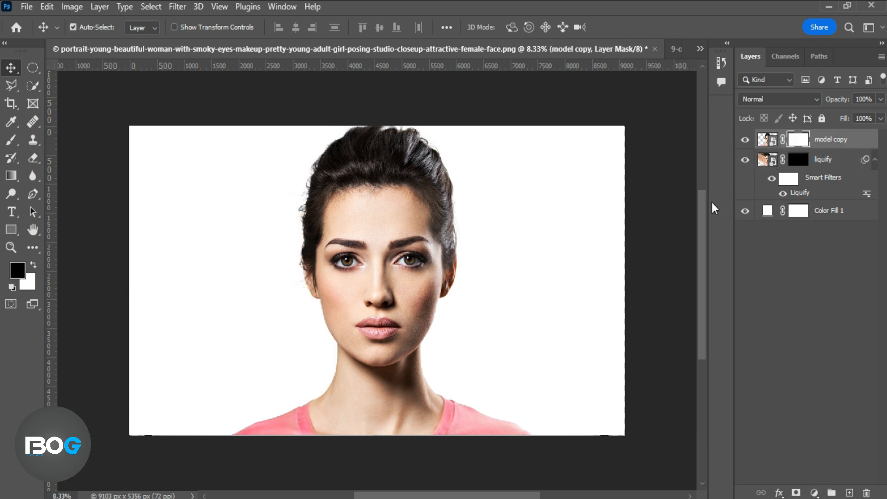
click(10, 161)
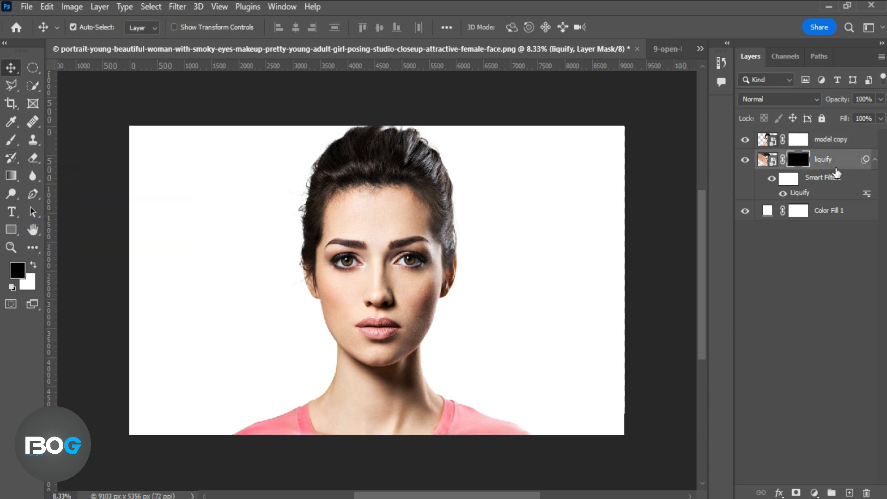
click(781, 147)
click(21, 272)
drag(706, 254, 729, 266)
click(819, 82)
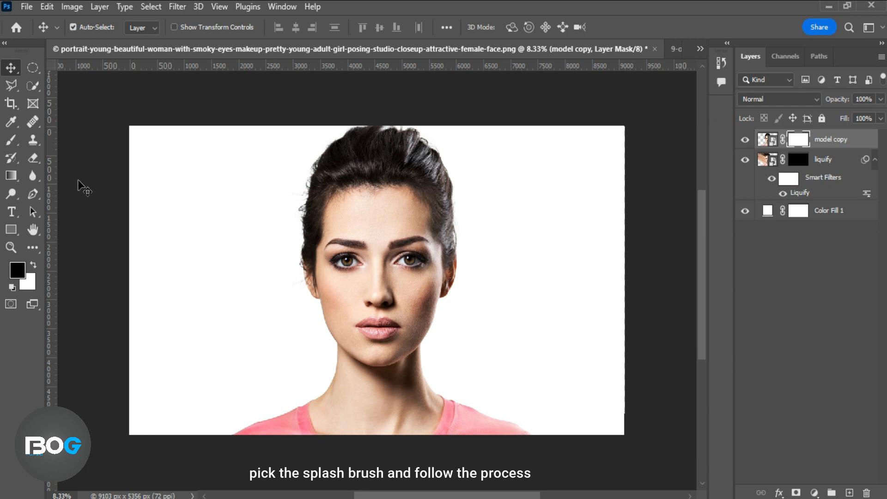
Choose Brush tool preset 37 from Free Splash Photoshop Brushes 4 and set its size to 3000 px.
click(11, 143)
right_click(481, 364)
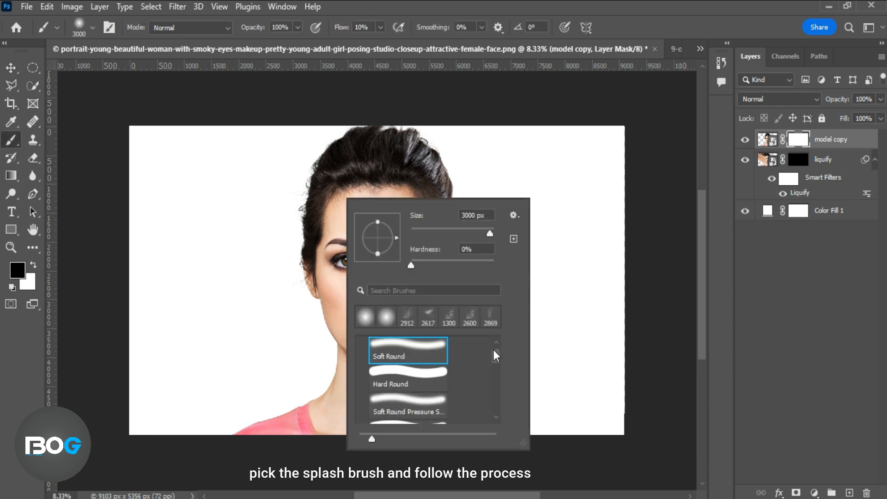
scroll(407, 388, down, 10)
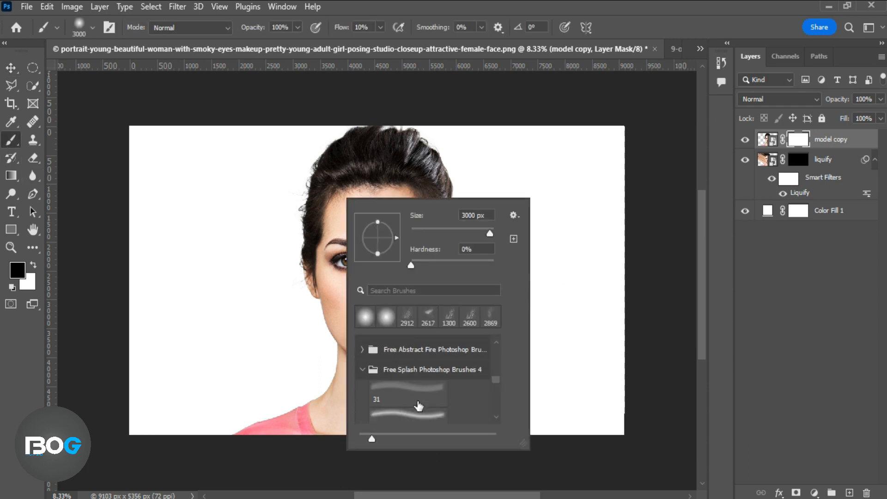
click(422, 395)
mouse_move(490, 234)
mouse_down()
mouse_move(482, 234)
mouse_move(492, 234)
mouse_up()
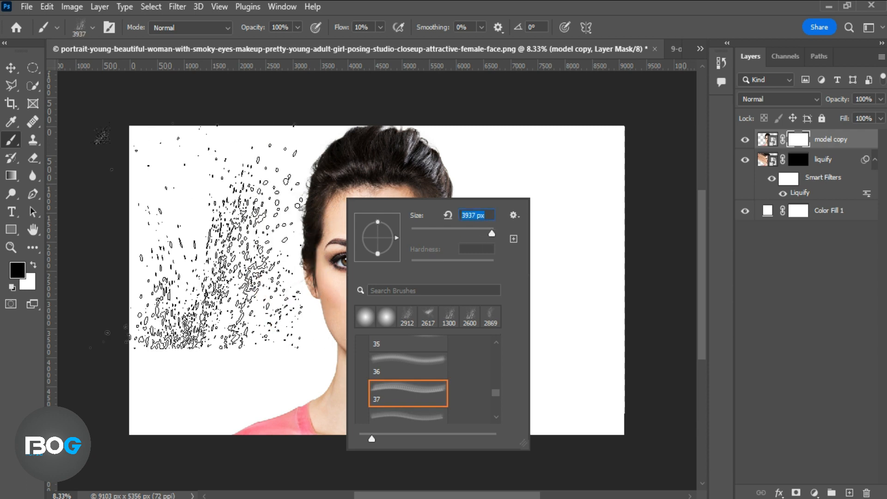
click(264, 240)
key(bracketleft)
key(bracketleft)
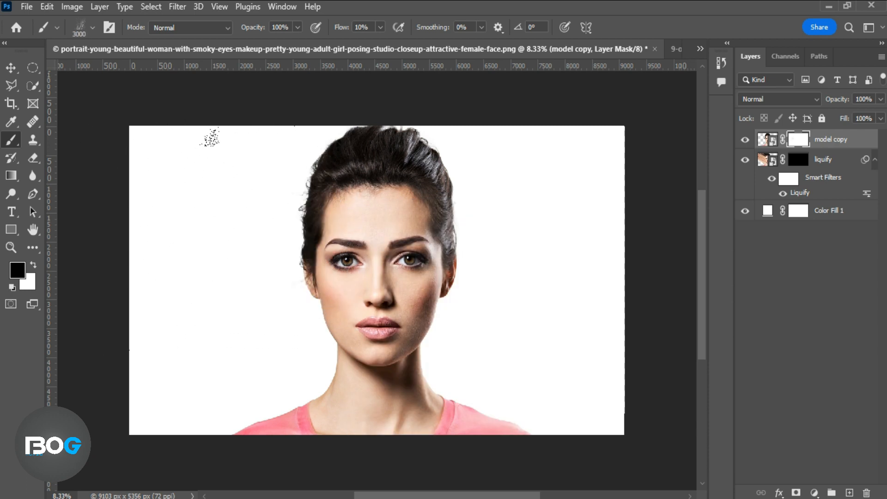
Shrink the splash brush and stamp black splashes on the model copy mask along the hair's left edge, undoing the extra stamp near the cheek.
key(bracketleft)
key(bracketleft)
key(bracketleft)
key(bracketleft)
key(bracketleft)
key(bracketleft)
key(bracketleft)
key(bracketleft)
key(bracketleft)
click(296, 218)
click(303, 319)
key(ctrl+z)
Stamp black splashes on the model copy mask over the left side of the hair, cheek and neck, reducing the brush to 1700 px.
key(bracketleft)
key(bracketleft)
key(bracketleft)
key(bracketleft)
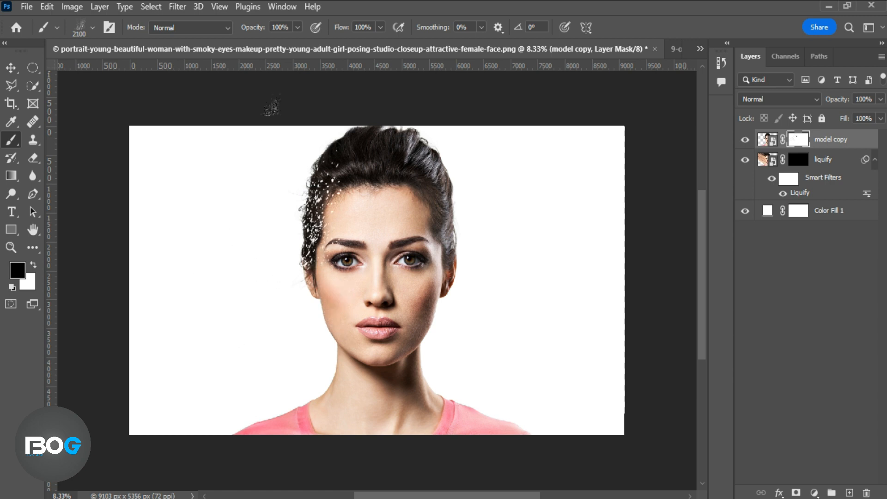
click(279, 118)
click(266, 205)
click(278, 317)
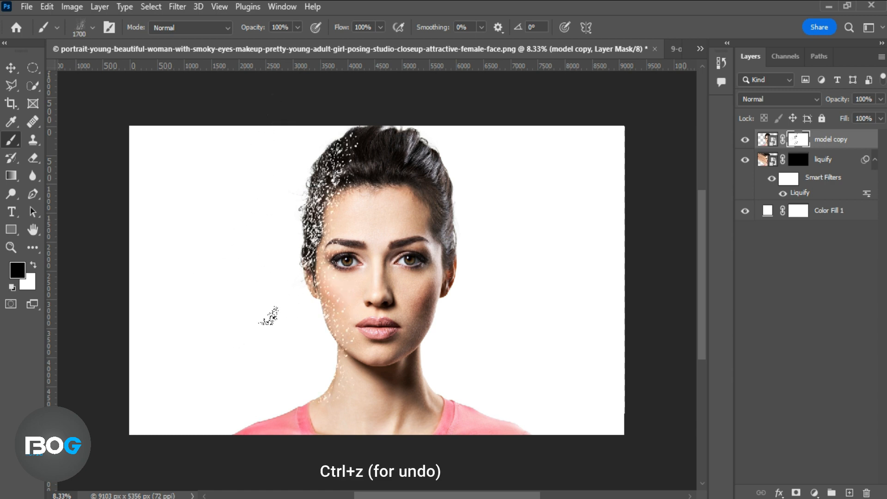
Set the splash brush to 1200 px and stamp the model copy mask along the left jaw and neck edge.
key(bracketleft)
key(bracketleft)
key(bracketleft)
key(bracketleft)
key(bracketleft)
click(301, 337)
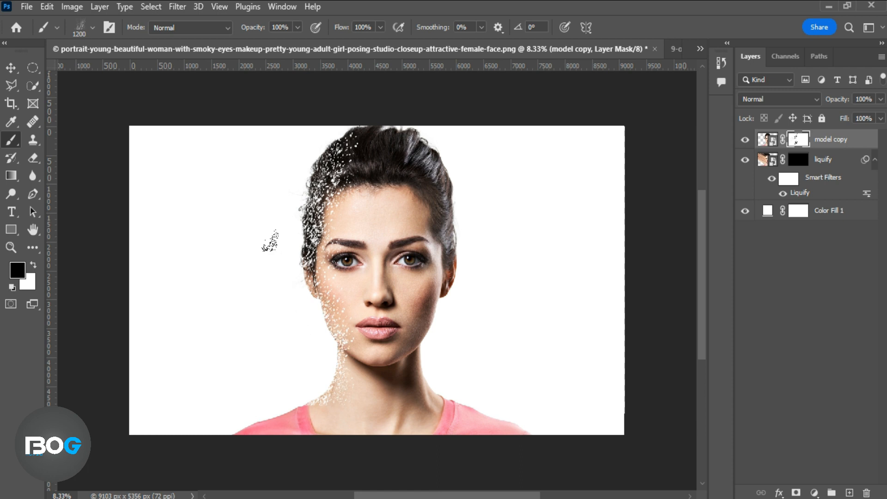
Choose splash brush preset 41 and reduce its size to 1700 px.
right_click(301, 210)
click(381, 415)
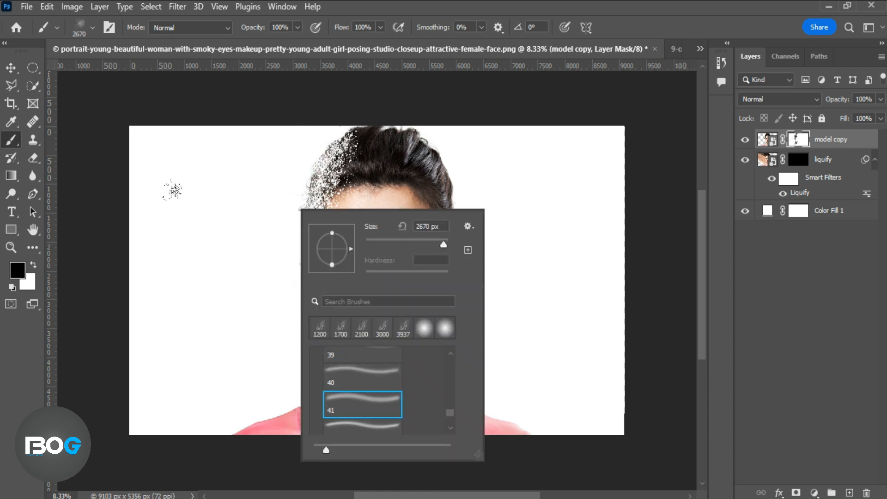
click(247, 264)
key(bracketleft)
key(bracketleft)
key(bracketleft)
key(bracketleft)
key(bracketleft)
Stamp away the left side of the hair and temple on the model copy mask, undoing the stamp near the neck.
click(290, 120)
click(260, 190)
click(271, 148)
click(245, 237)
click(248, 257)
click(273, 342)
key(ctrl+z)
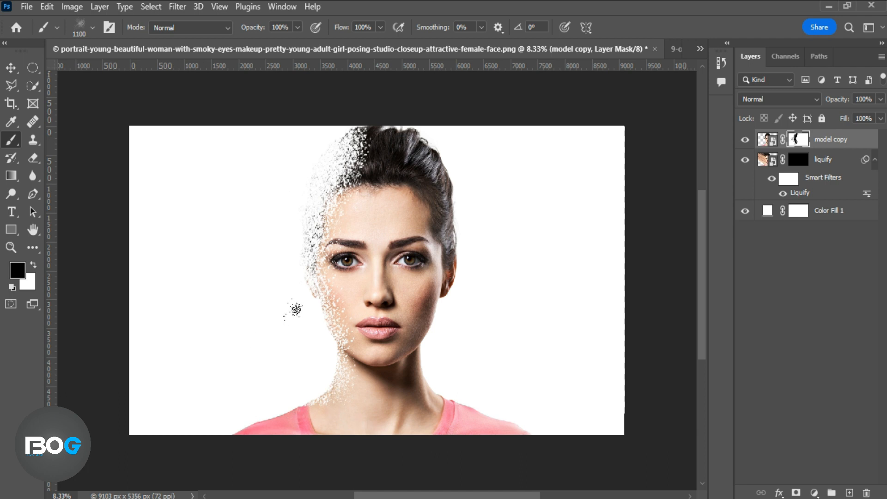
click(326, 112)
click(281, 231)
Set the splash brush to 1900 px at a 97° angle and stamp the model copy mask along the left temple and cheek.
key(bracketright)
key(bracketright)
key(bracketright)
key(bracketright)
key(bracketright)
key(bracketright)
key(bracketright)
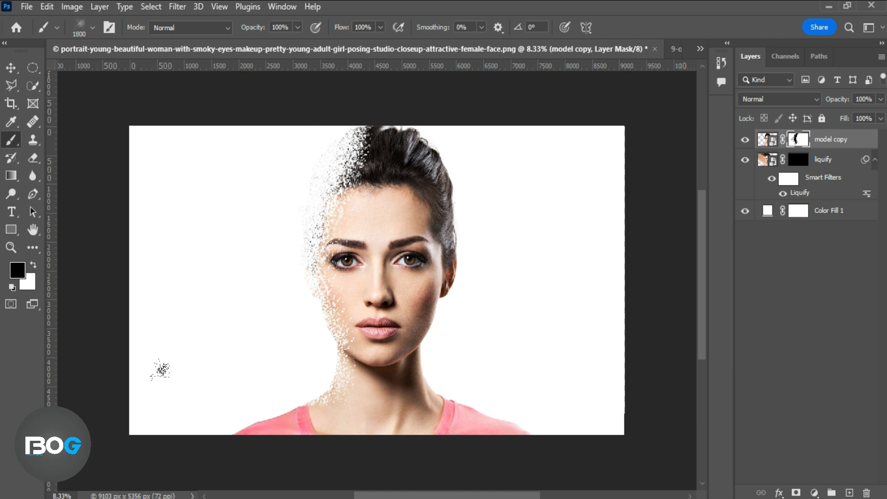
key(bracketright)
right_click(253, 288)
drag(340, 289, 326, 277)
click(224, 260)
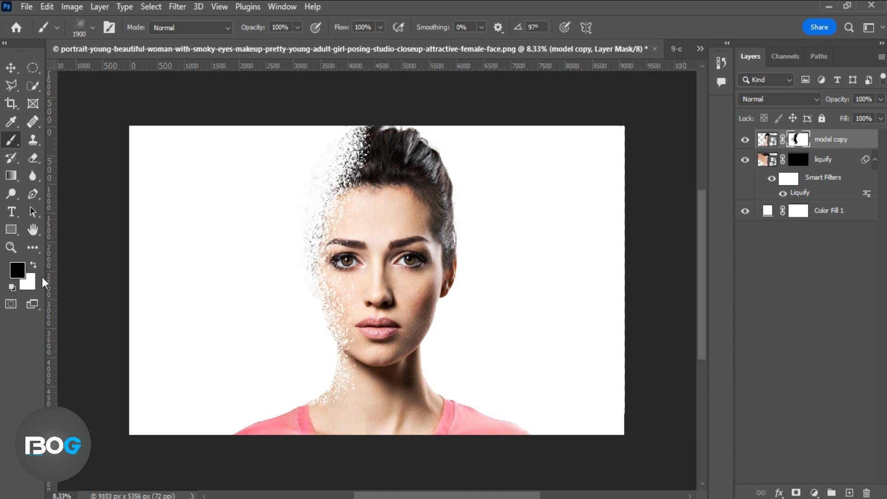
Set white as the foreground colour and rotate the brush tip for painting on the liquify layer mask.
click(35, 264)
click(805, 165)
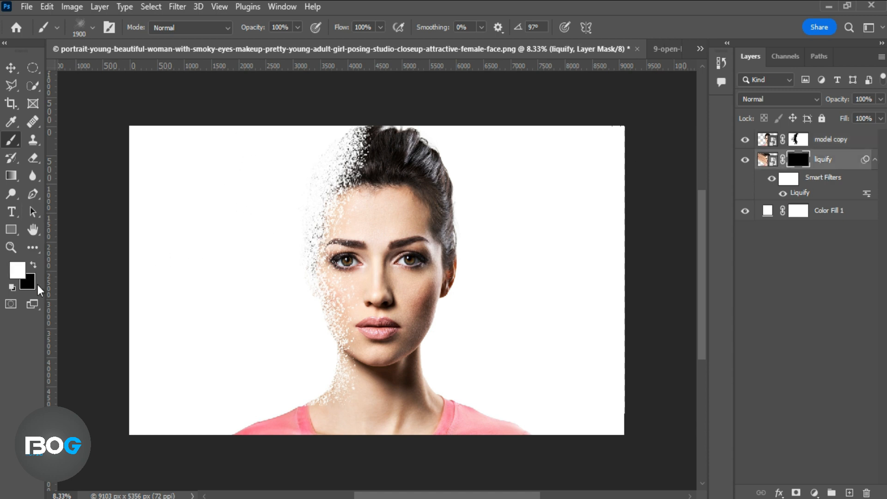
right_click(253, 277)
drag(318, 274, 355, 290)
Stamp white splashes on the liquify mask beside the neck, cheek and hair to reveal the streaks, undoing the first stamp.
click(242, 267)
key(ctrl+z)
click(304, 333)
click(313, 371)
click(295, 280)
click(298, 202)
click(320, 164)
Stamp a white splash on the liquify mask beside the face using brush preset 37 at 2990 px with a rotated tip.
right_click(212, 245)
scroll(308, 417, up, 3)
click(306, 390)
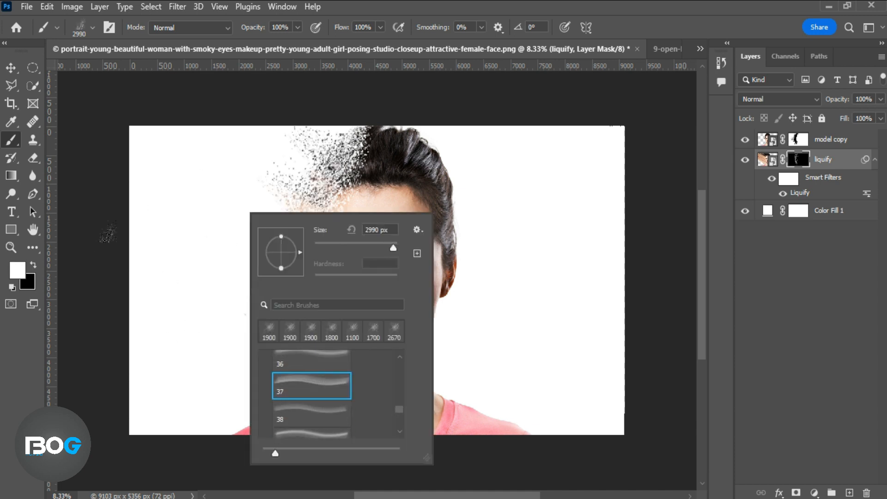
drag(300, 253, 283, 233)
click(222, 245)
Set the brush to 3200 px and stamp white splashes farther out from the cheek and hair on the liquify mask, re-angling the tip between stamps.
key(])
key(])
key(])
click(248, 284)
click(248, 178)
right_click(248, 176)
drag(282, 196, 286, 197)
key(Return)
click(173, 206)
Choose splash brush preset 41 and undo a trial stamp beside the face on the liquify mask.
right_click(203, 279)
click(251, 449)
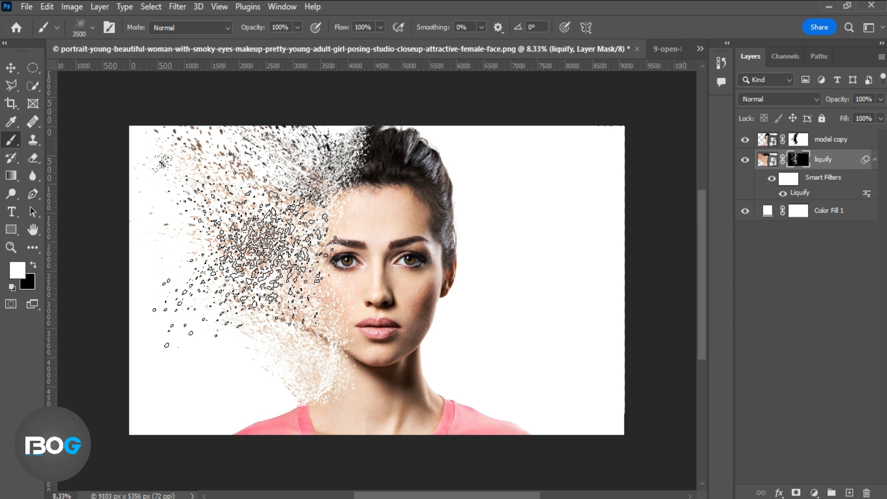
click(259, 245)
key(ctrl+z)
Set the brush to 3300 px and stamp white splashes on the liquify mask beside the neck and the upper hair.
key(bracketleft)
key(bracketleft)
key(bracketleft)
key(bracketleft)
key(bracketleft)
key(bracketleft)
key(bracketleft)
key(bracketleft)
key(bracketleft)
key(bracketleft)
key(bracketleft)
click(268, 347)
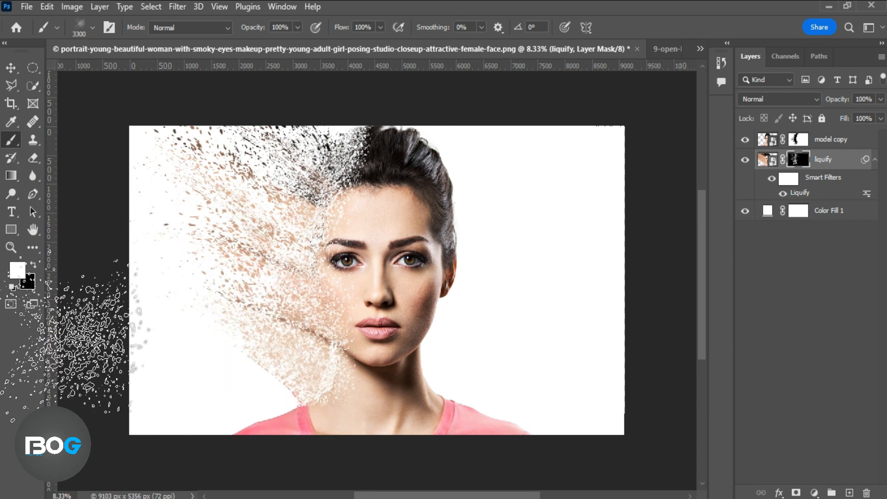
click(293, 182)
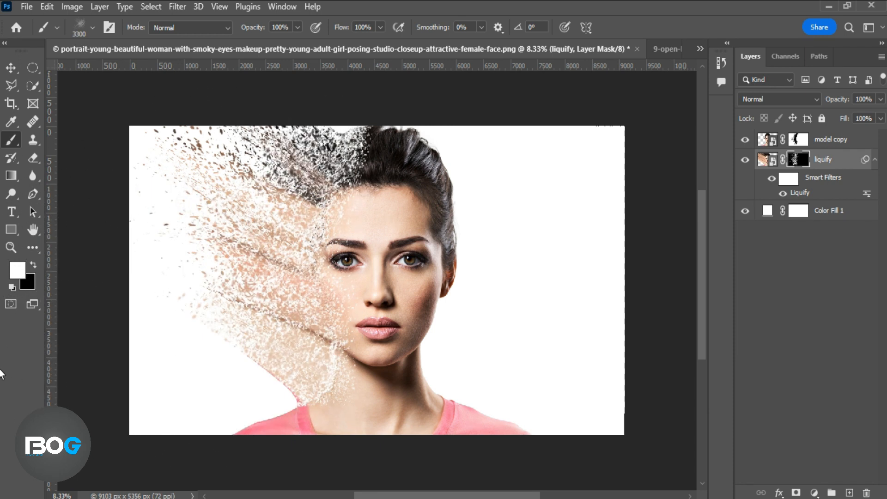
Enlarge the splash brush to 4300 px and undo the last stamp on the liquify mask.
key(bracketright)
key(bracketright)
key(bracketright)
key(bracketright)
key(bracketright)
key(bracketright)
key(bracketright)
key(bracketright)
key(bracketright)
key(bracketright)
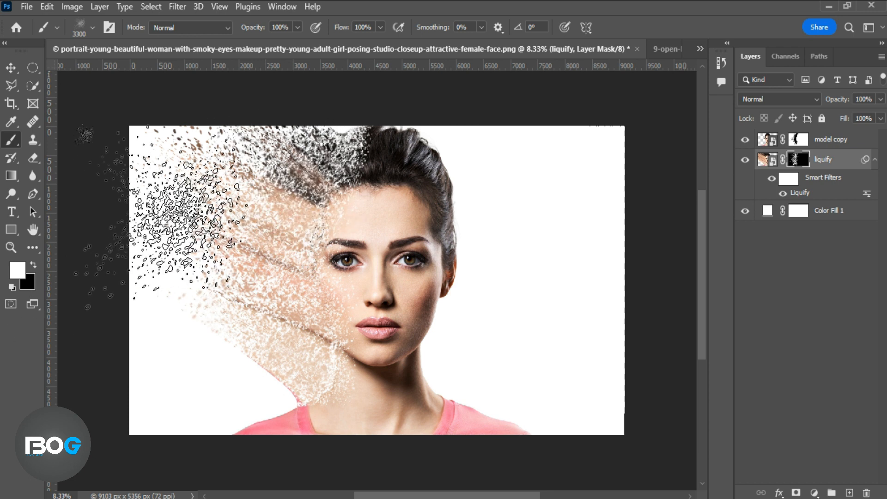
key(ctrl+z)
Rotate the brush tip to 171° and stamp a white splash outward from the jaw on the liquify mask, undoing the misplaced one.
right_click(227, 291)
drag(283, 288, 238, 283)
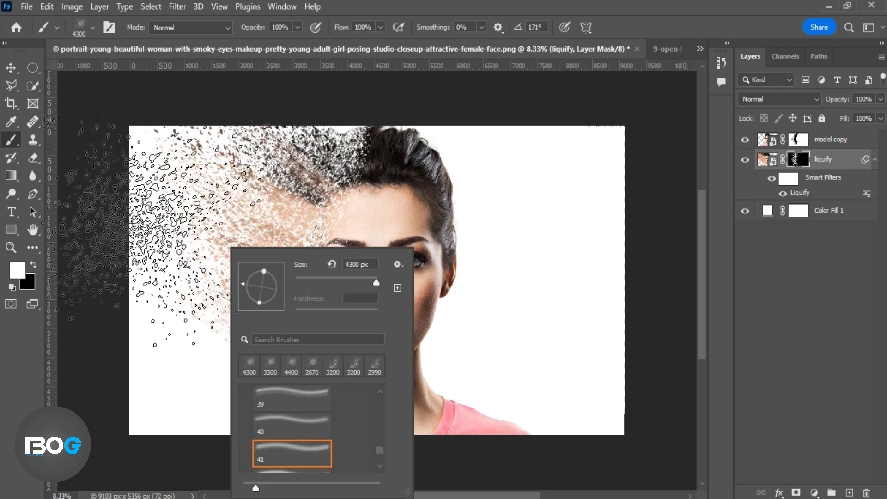
click(159, 205)
key(ctrl+z)
click(225, 306)
Lower the liquify layer's opacity to 84% and the model copy layer's opacity to 98%.
drag(839, 102, 836, 104)
click(805, 144)
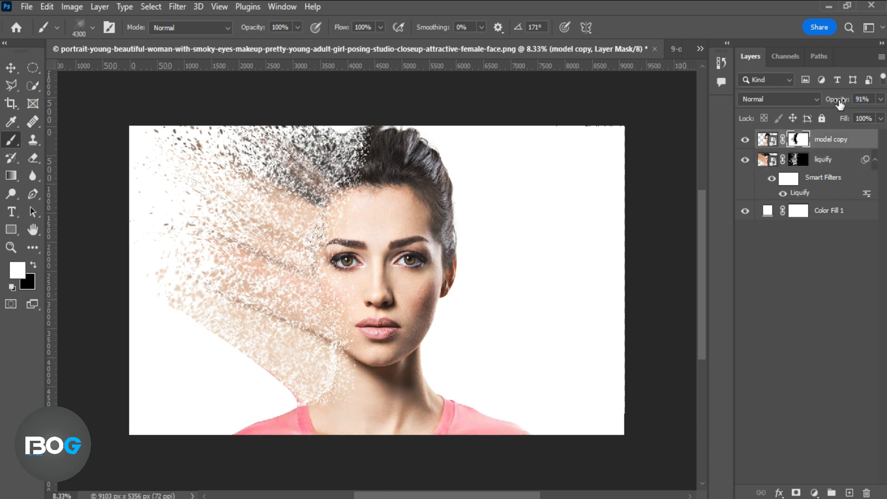
drag(841, 105, 845, 105)
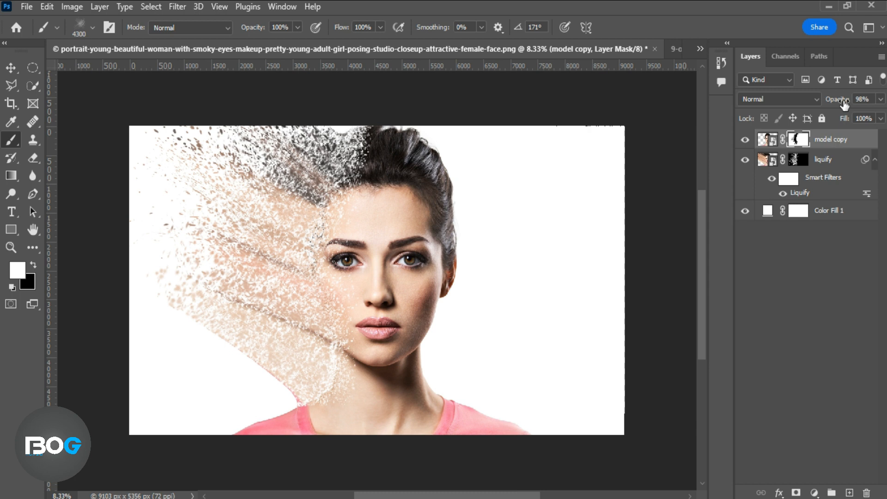
Extend the white splashes on the liquify mask out to the canvas's left edge with a smaller splash brush.
click(798, 159)
key(bracketleft)
key(bracketleft)
key(bracketleft)
key(bracketleft)
key(bracketleft)
key(bracketleft)
key(bracketleft)
key(bracketleft)
key(bracketleft)
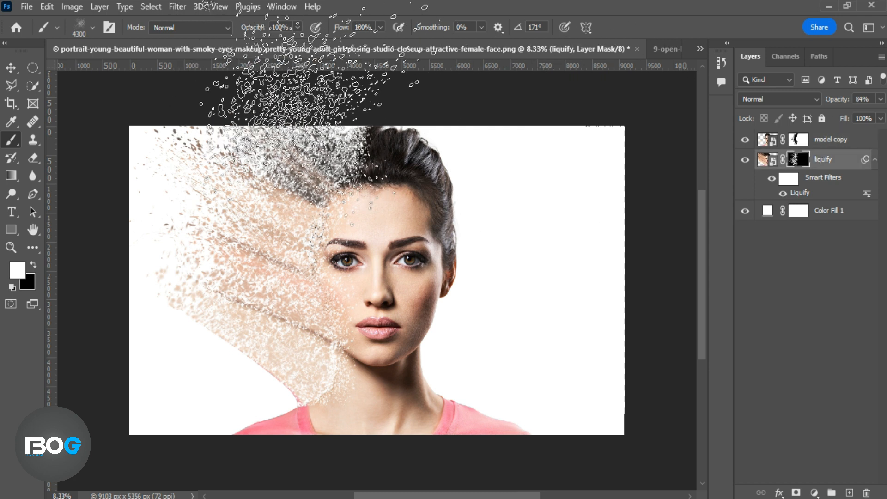
key(bracketleft)
key(bracketleft)
key(bracketleft)
key(bracketleft)
key(bracketleft)
key(bracketleft)
key(bracketleft)
key(bracketleft)
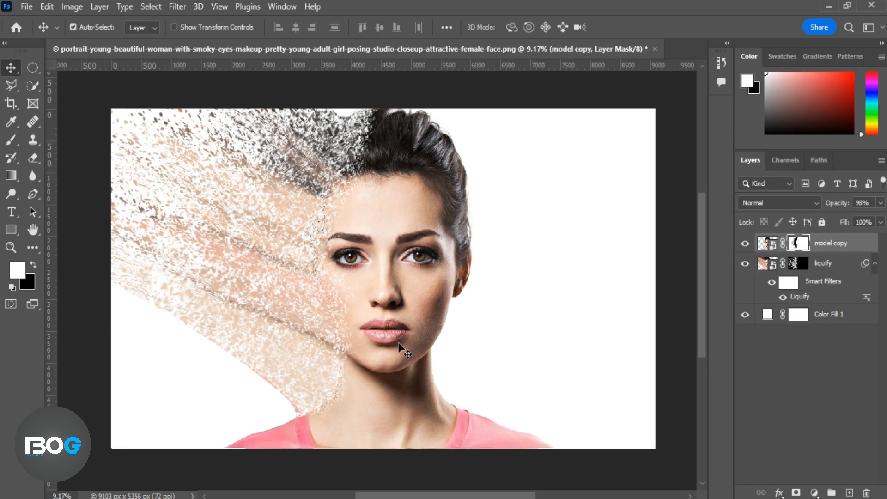
Stamp all visible layers into a new merged layer at the top of the stack and name it filter.
click(862, 318)
ctrl+click(855, 250)
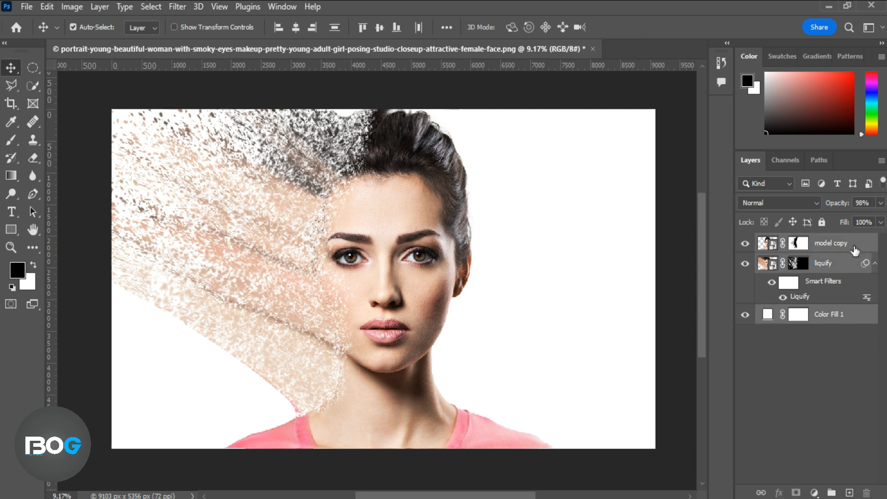
key(ctrl+alt+shift+e)
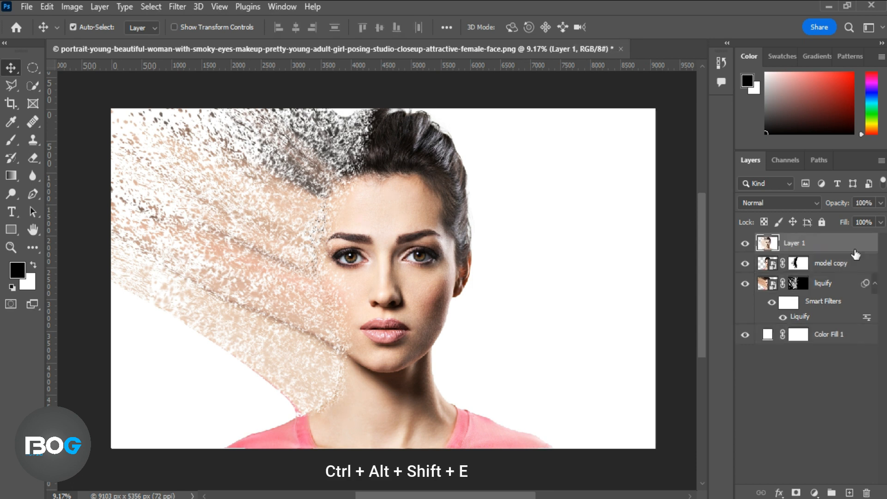
double_click(804, 246)
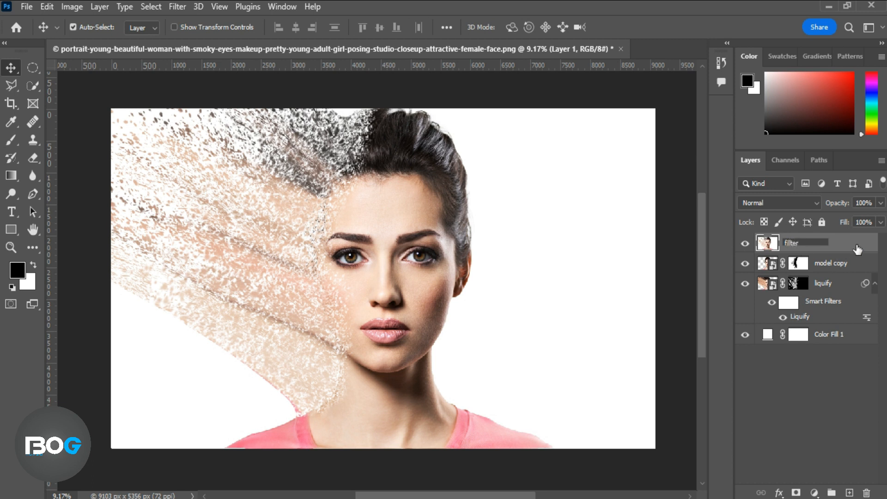
key(Return)
Apply the Camera Raw Filter to the filter layer with exposure -0.35, contrast +21, shadows -12, whites +16, clarity +7, dehaze +9 and vibrance +6.
click(177, 6)
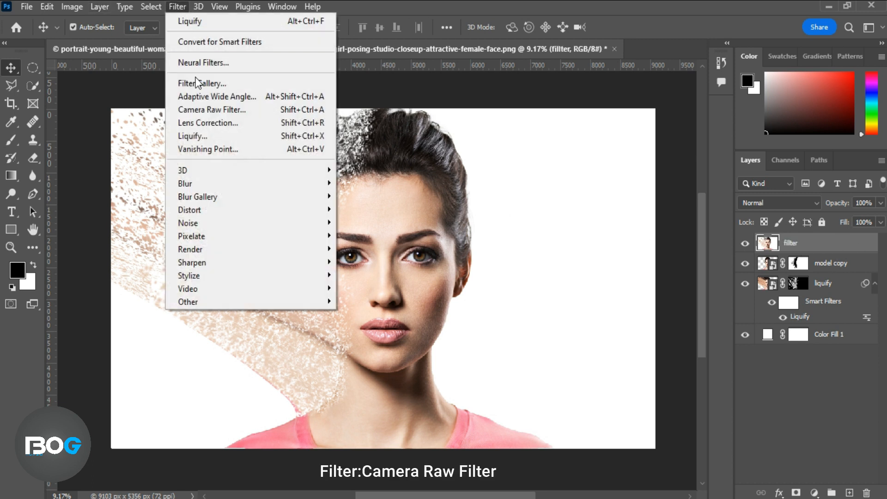
click(226, 111)
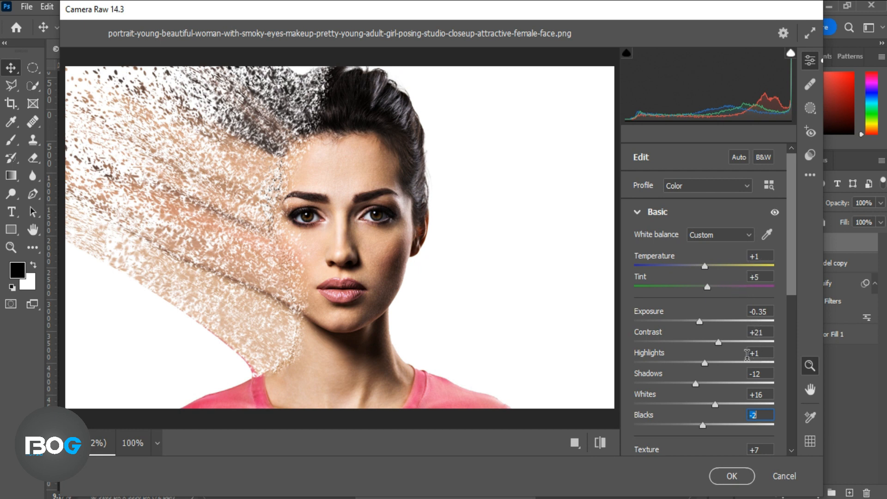
scroll(754, 405, down, 4)
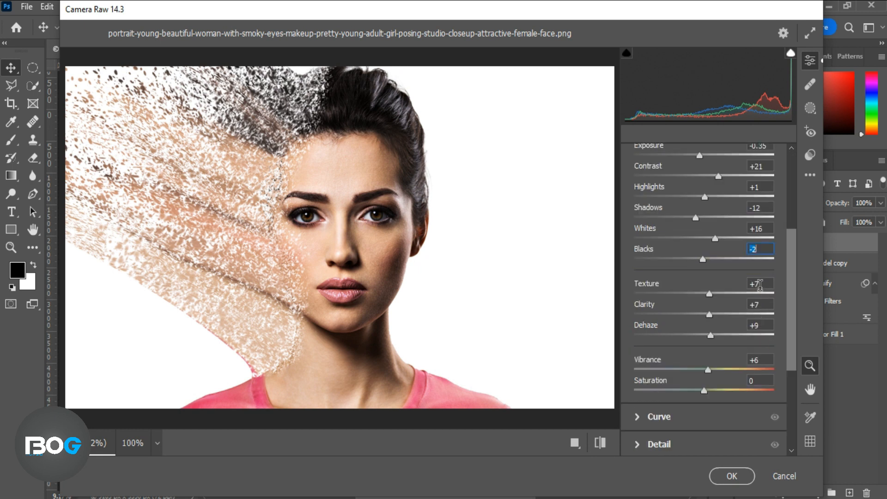
scroll(738, 388, down, 5)
click(732, 476)
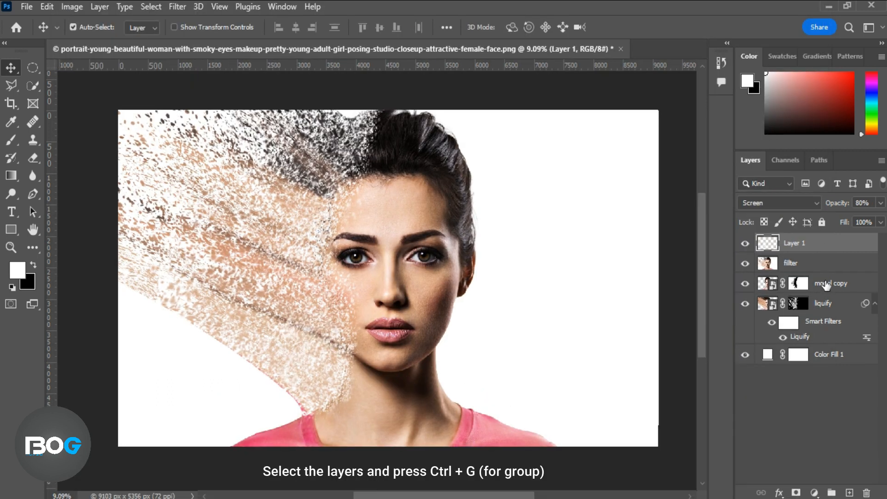
Group Layer 1 and the filter, model copy and liquify layers, and name the group model.
shift+click(836, 337)
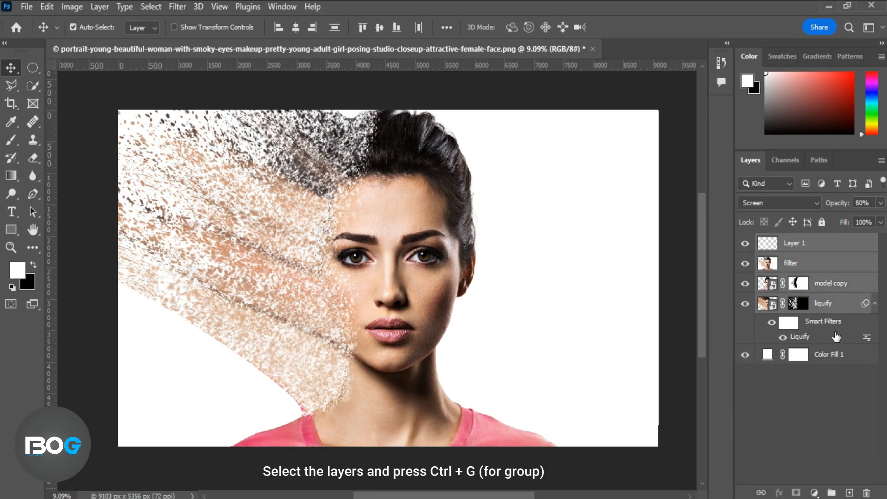
key(ctrl+g)
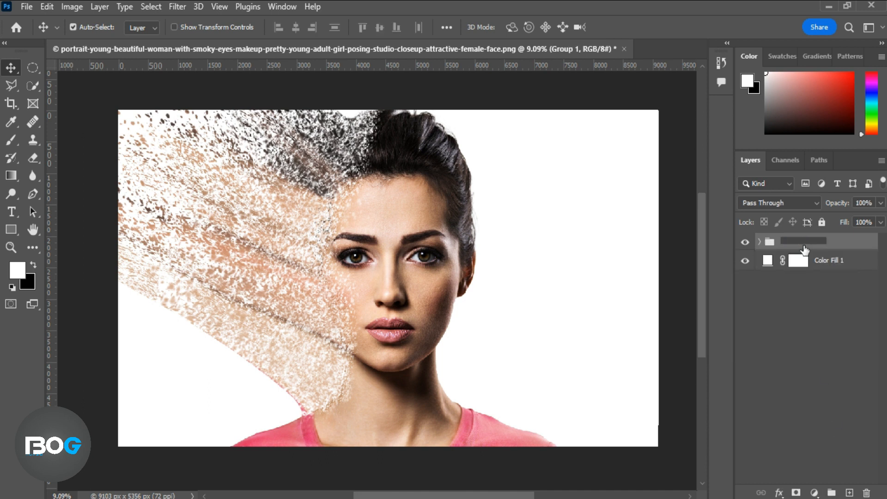
text(l)
key(Return)
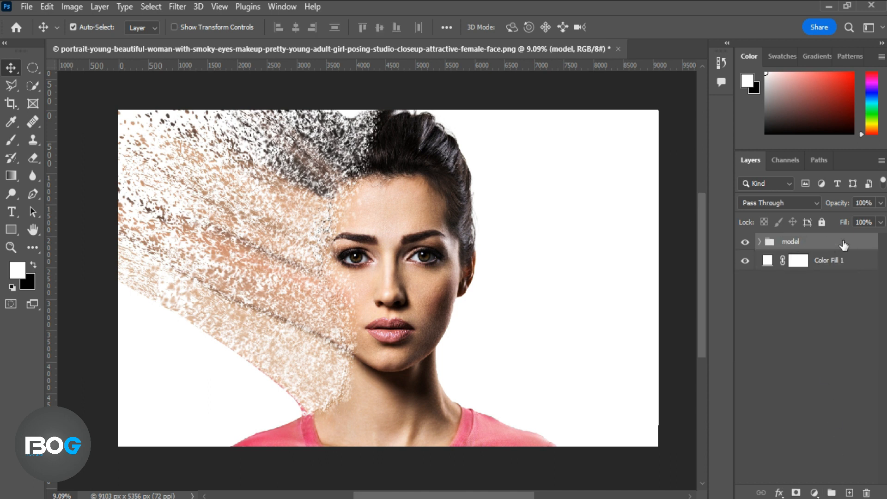